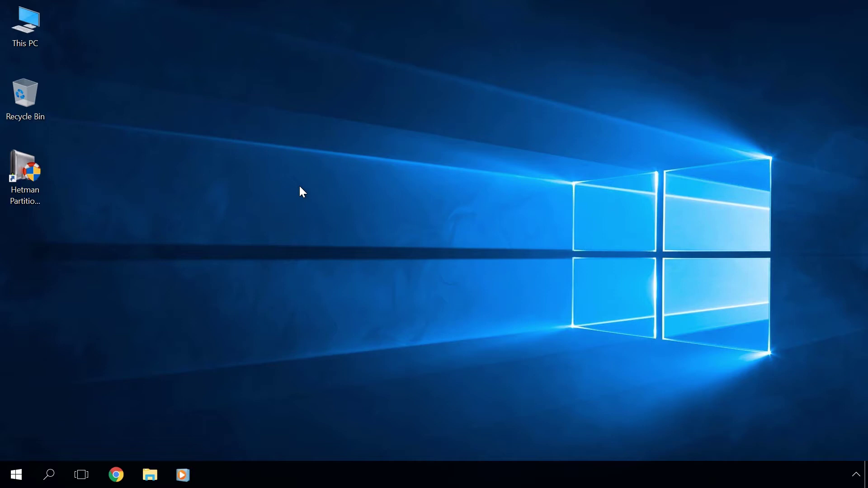
Step: Browse This PC into Local Disk (C:) and select the Windows.old folder
{"action": "double_click", "coordinate": [20, 33]}
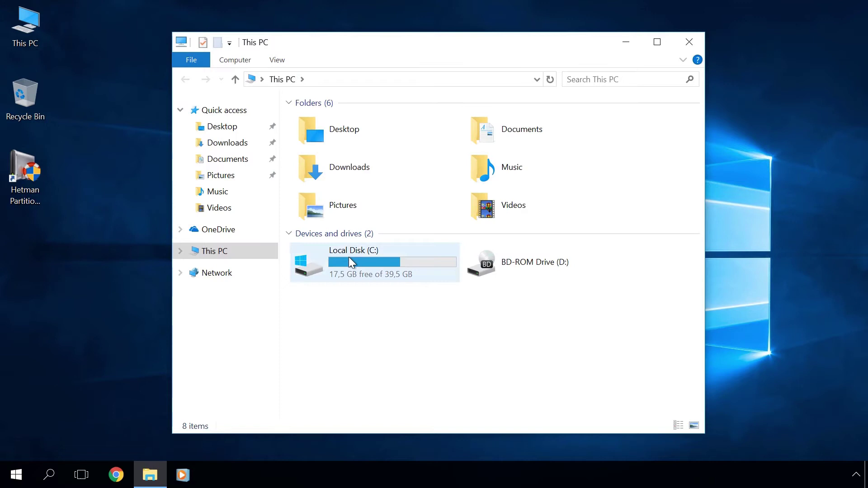
{"action": "double_click", "coordinate": [349, 257]}
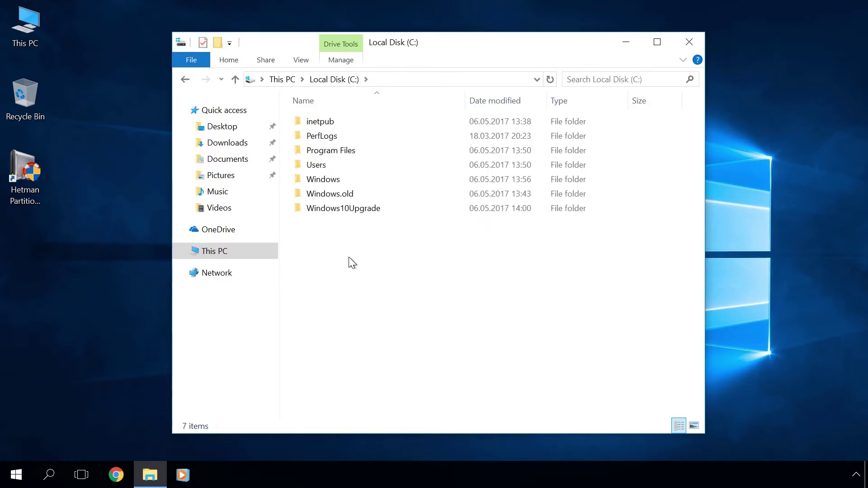
{"action": "left_click", "coordinate": [332, 195]}
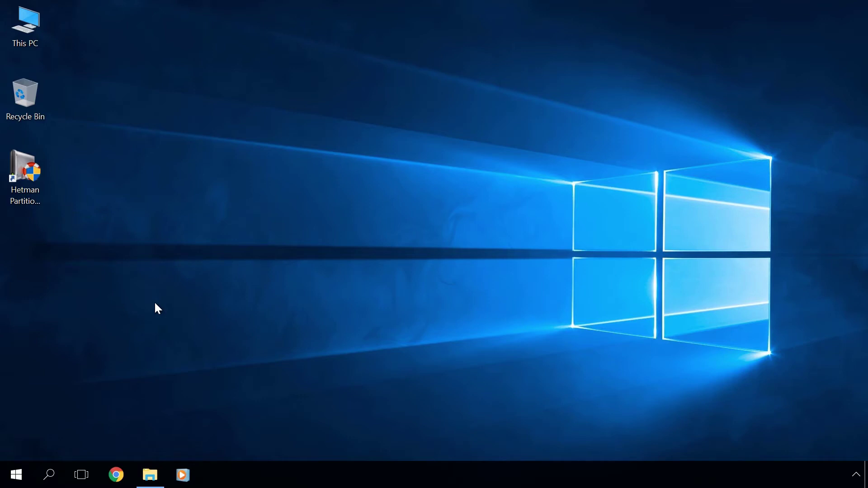
Step: From Start, reach Settings > Update & security > Recovery
{"action": "left_click", "coordinate": [16, 471]}
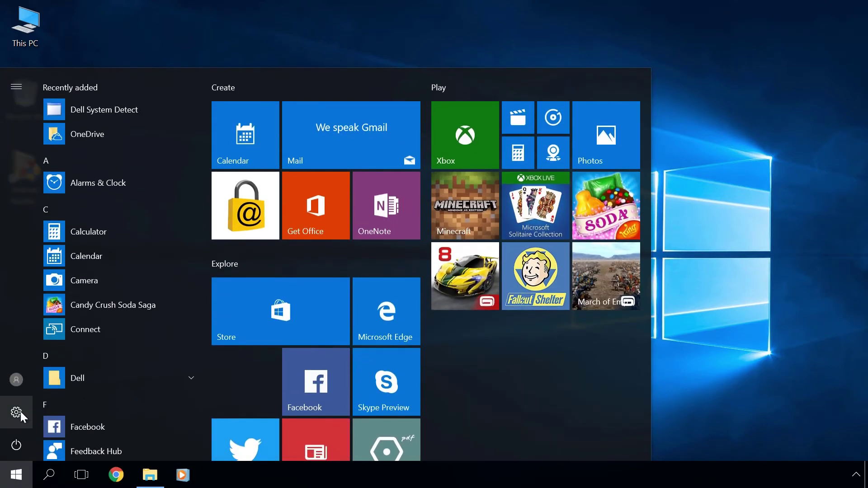
{"action": "left_click", "coordinate": [20, 412]}
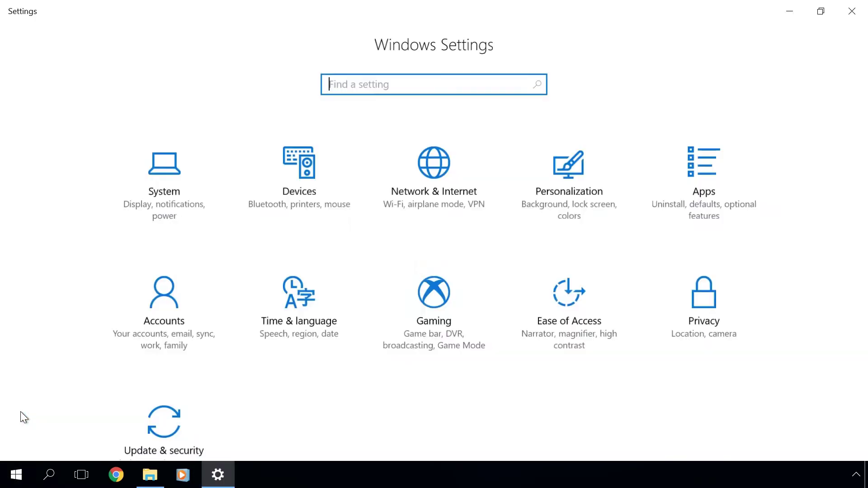
{"action": "scroll", "coordinate": [148, 423], "scroll_direction": "down", "scroll_amount": 2}
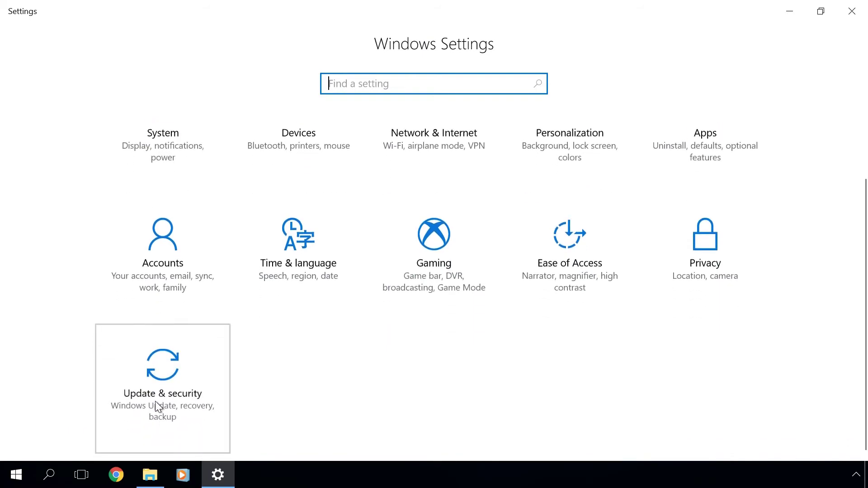
{"action": "left_click", "coordinate": [155, 401]}
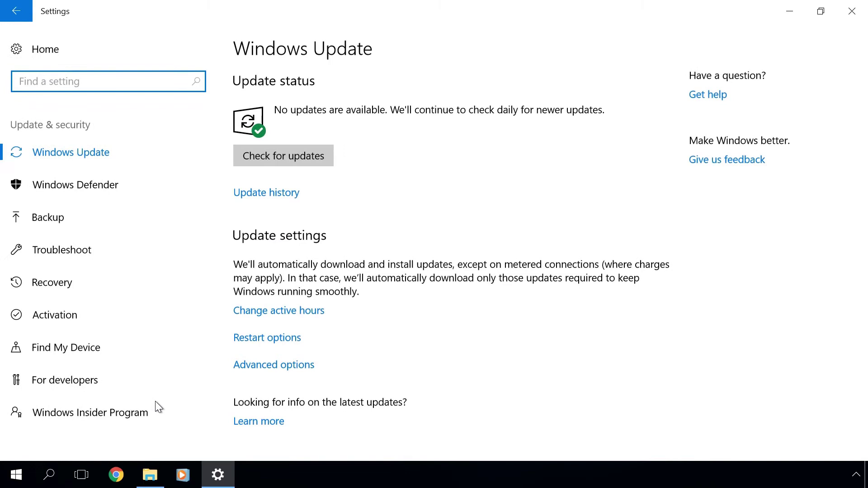
{"action": "left_click", "coordinate": [60, 283]}
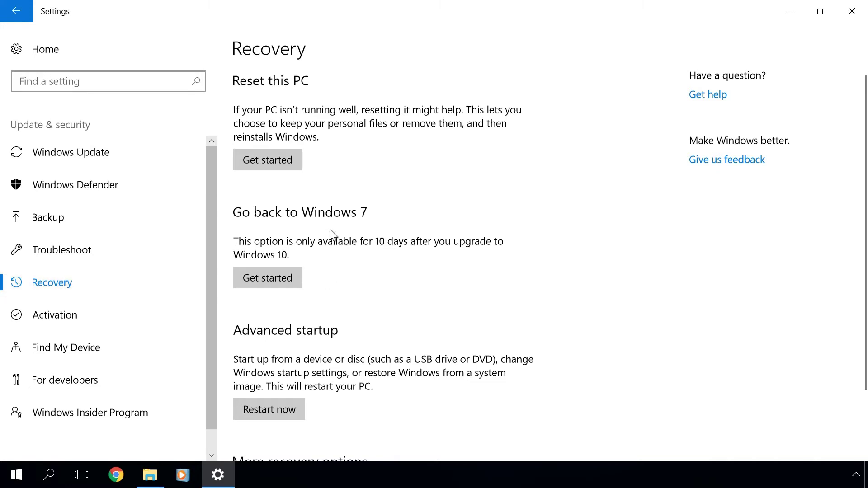
Step: Get started on Go back to Windows 7 with For another reason selected and continue
{"action": "left_click", "coordinate": [286, 276]}
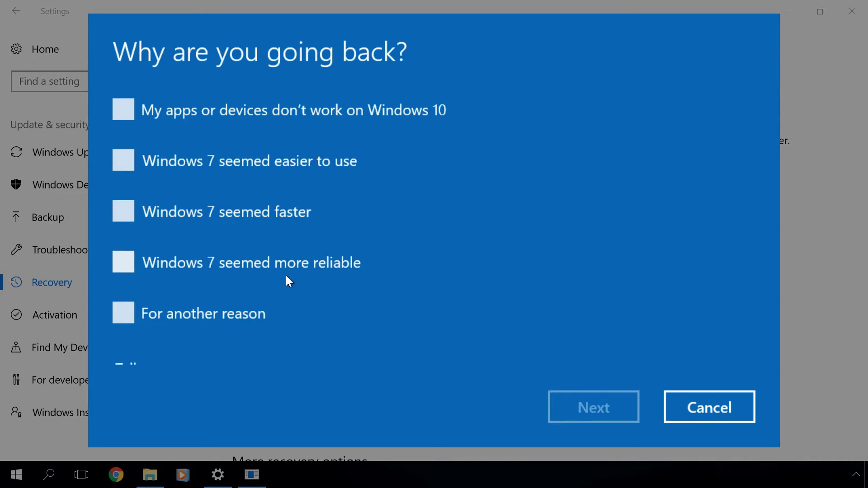
{"action": "left_click", "coordinate": [130, 311]}
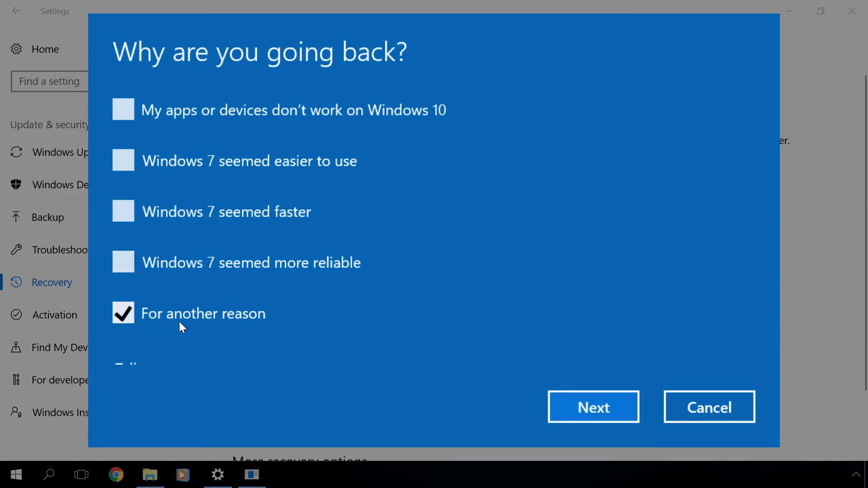
{"action": "left_click", "coordinate": [580, 406]}
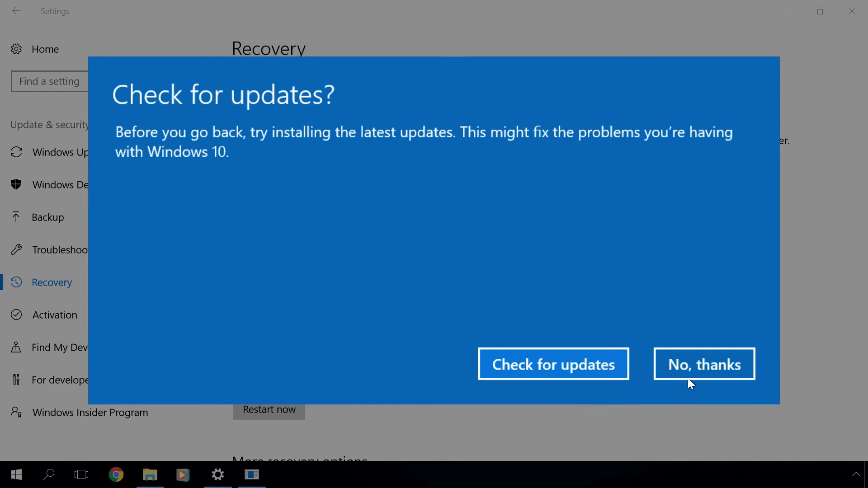
Step: Answer No, thanks to the update check and pass the What you need to know and lock-out warnings
{"action": "left_click", "coordinate": [688, 364]}
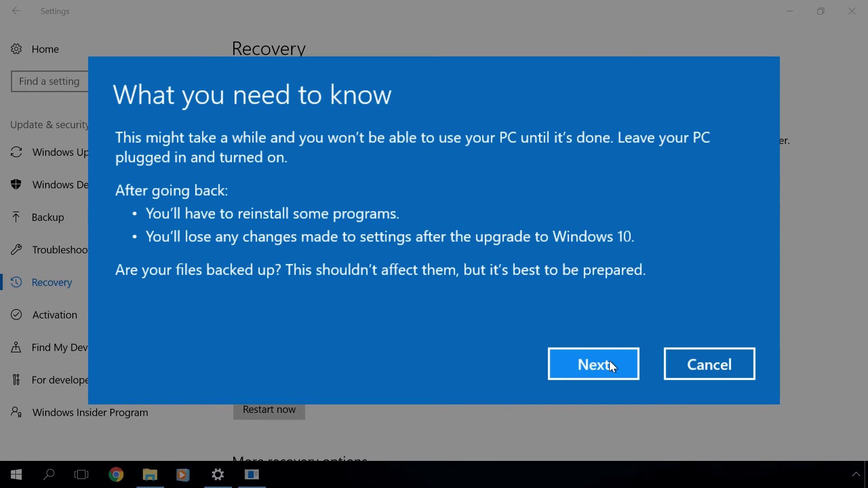
{"action": "left_click", "coordinate": [610, 367]}
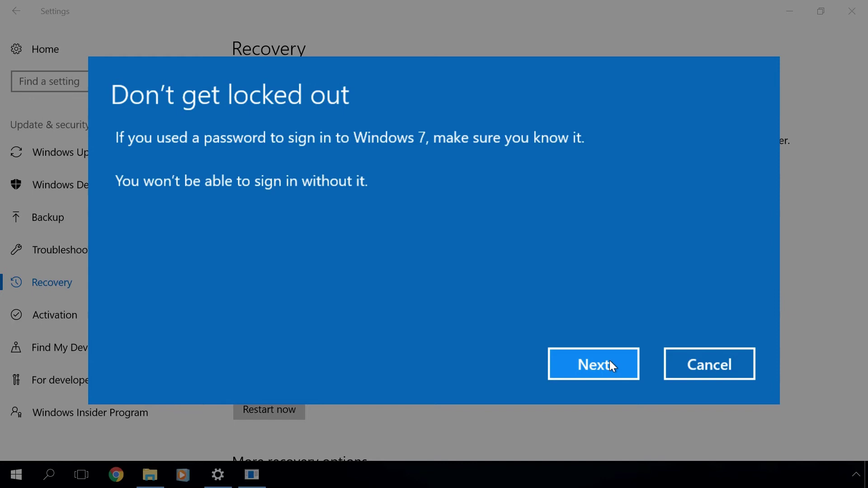
{"action": "left_click", "coordinate": [609, 366]}
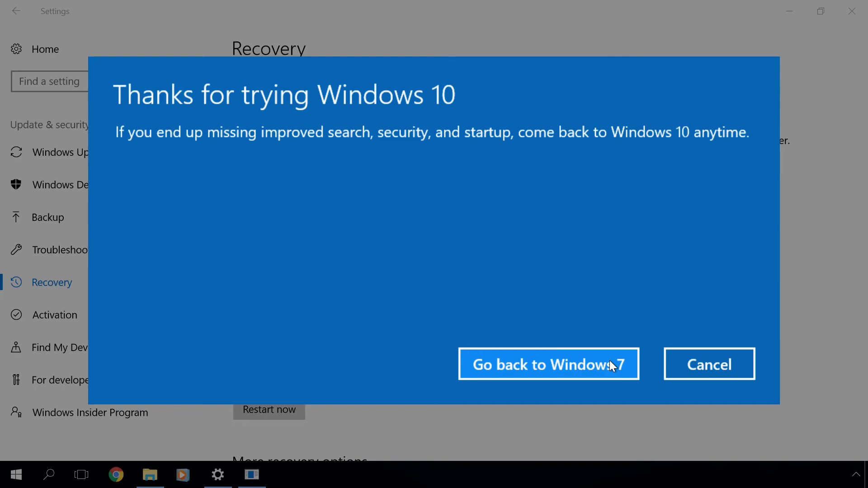
Step: Confirm Go back to Windows 7 so the PC restarts into Windows 7
{"action": "left_click", "coordinate": [609, 361]}
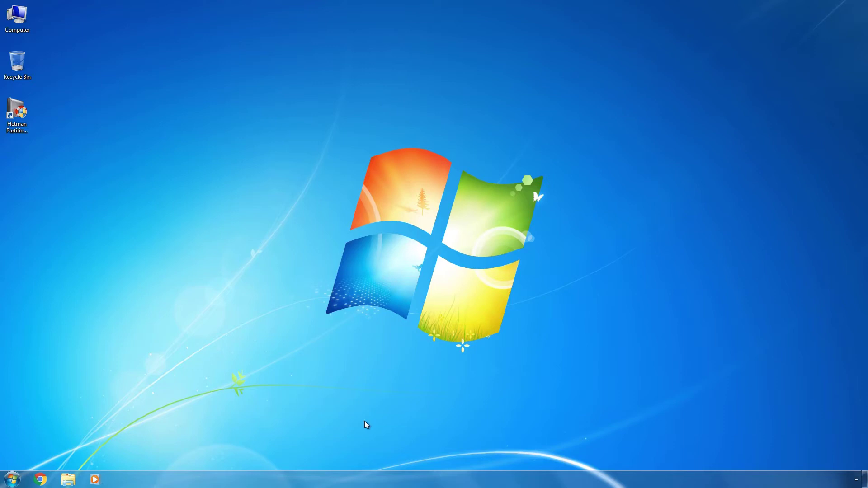
Step: Show the Computer icon's Properties, listing Windows 7 Ultimate as the edition
{"action": "right_click", "coordinate": [21, 28]}
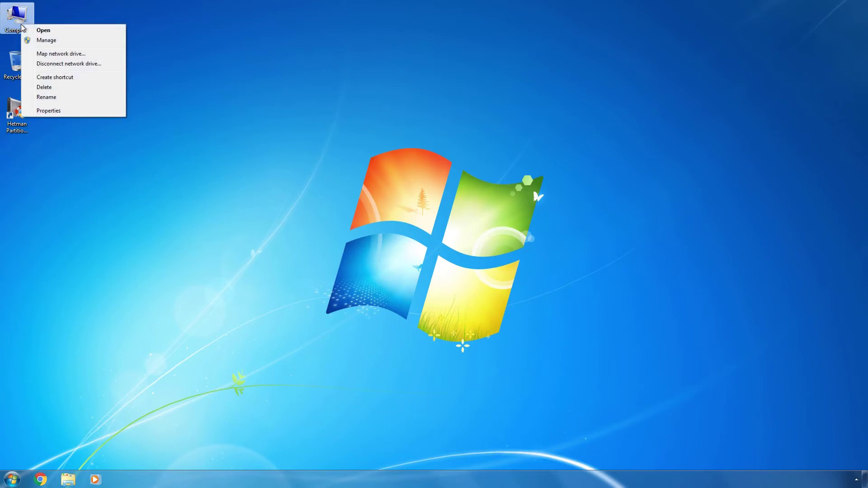
{"action": "left_click", "coordinate": [64, 111]}
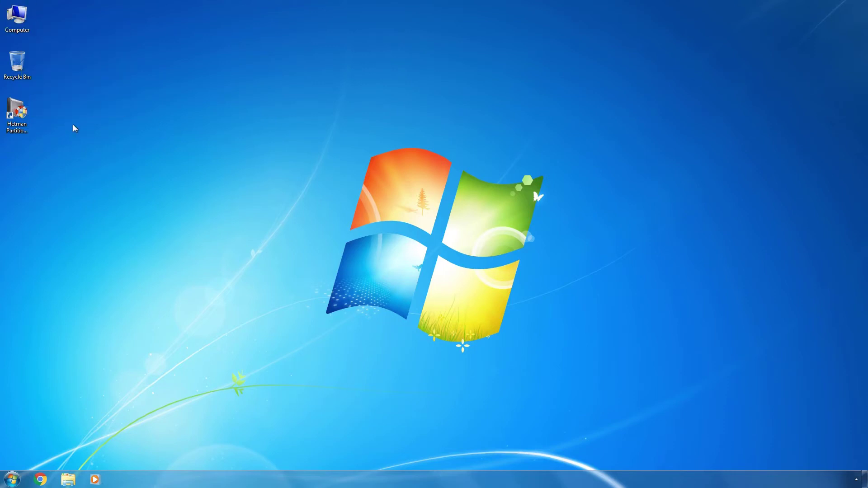